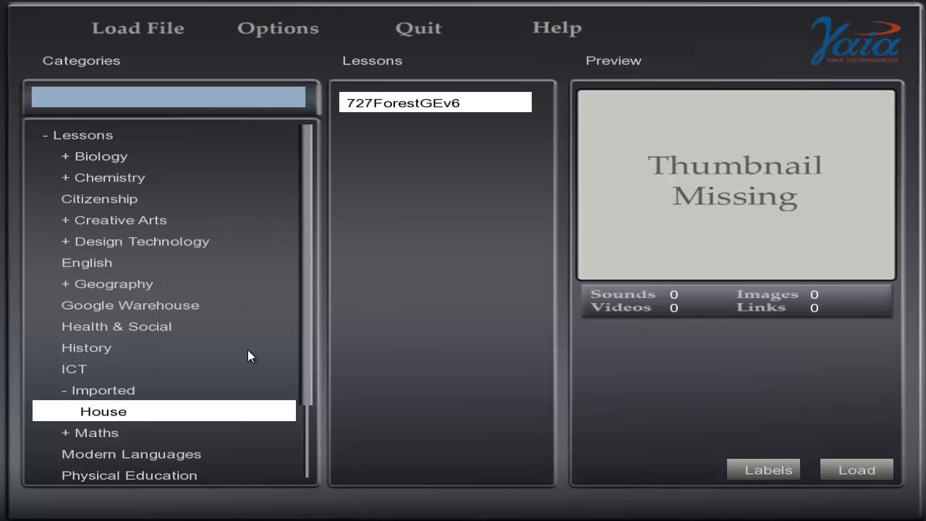
Create a new label set titled 'English' for the House lesson.
{"action": "left_click", "coordinate": [763, 466]}
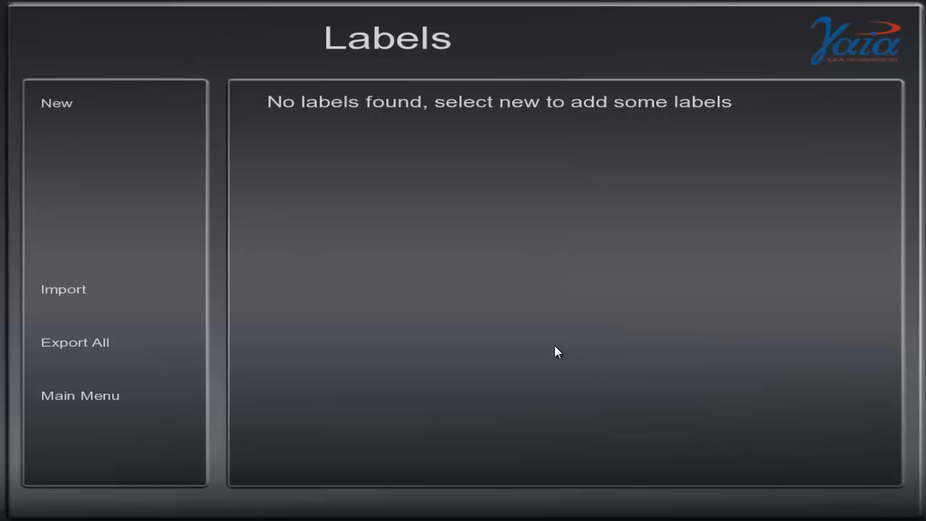
{"action": "left_click", "coordinate": [64, 108]}
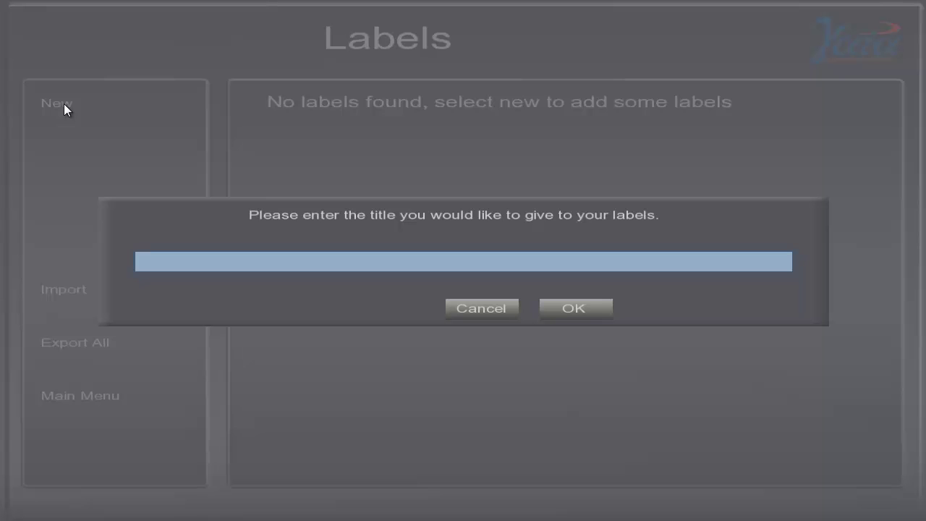
{"action": "type", "text": "English"}
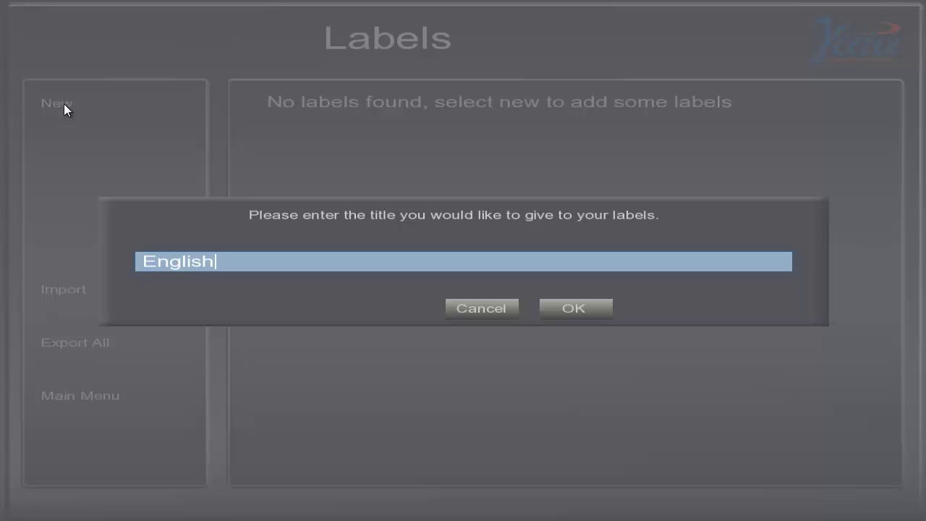
{"action": "left_click", "coordinate": [574, 309]}
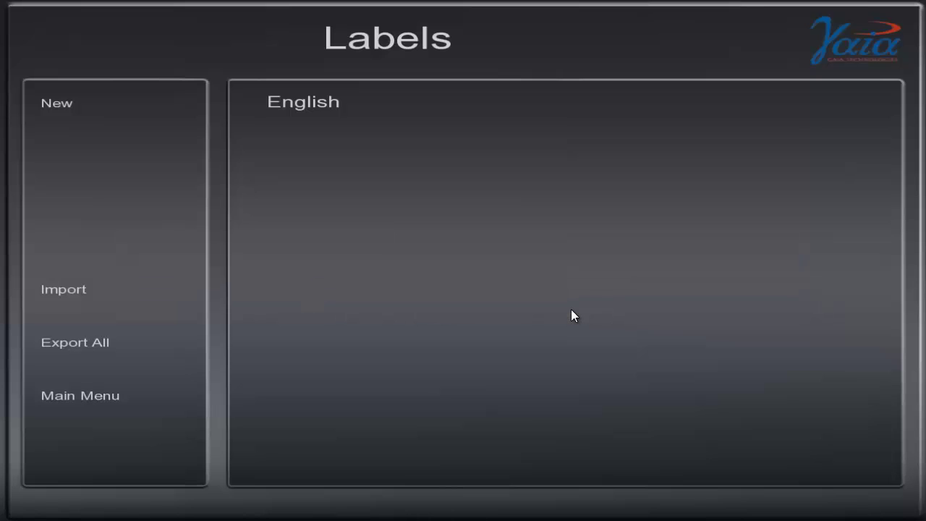
Load the English label set and anchor a leader line at the upper front window.
{"action": "left_click", "coordinate": [303, 105]}
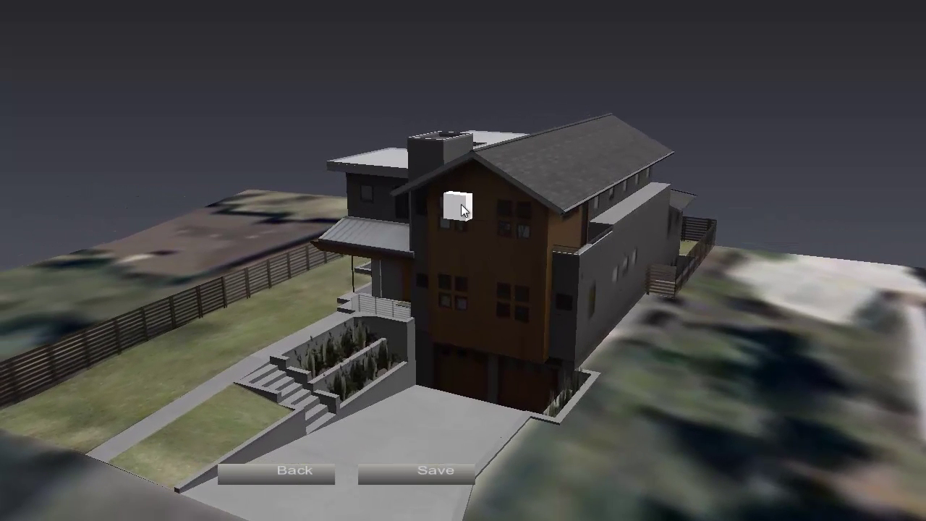
{"action": "left_click_drag", "start_coordinate": [425, 220], "coordinate": [118, 191]}
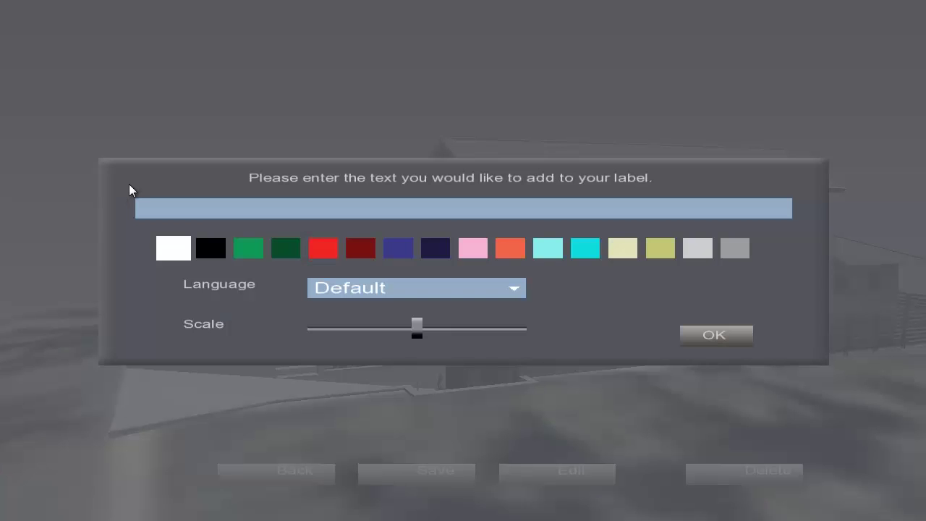
Label the upper window 'Window' in light cyan, then reduce its text scale.
{"action": "left_click", "coordinate": [222, 210]}
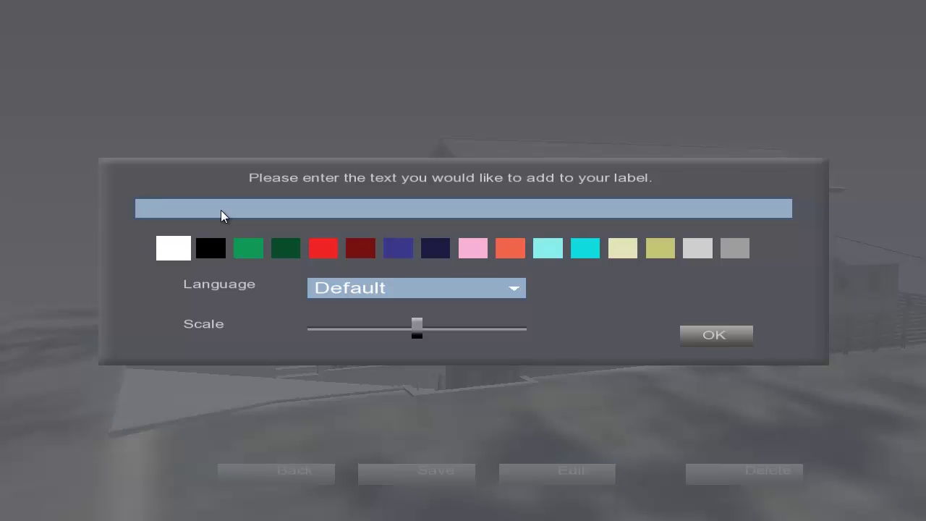
{"action": "type", "text": "Window"}
{"action": "left_click", "coordinate": [558, 249]}
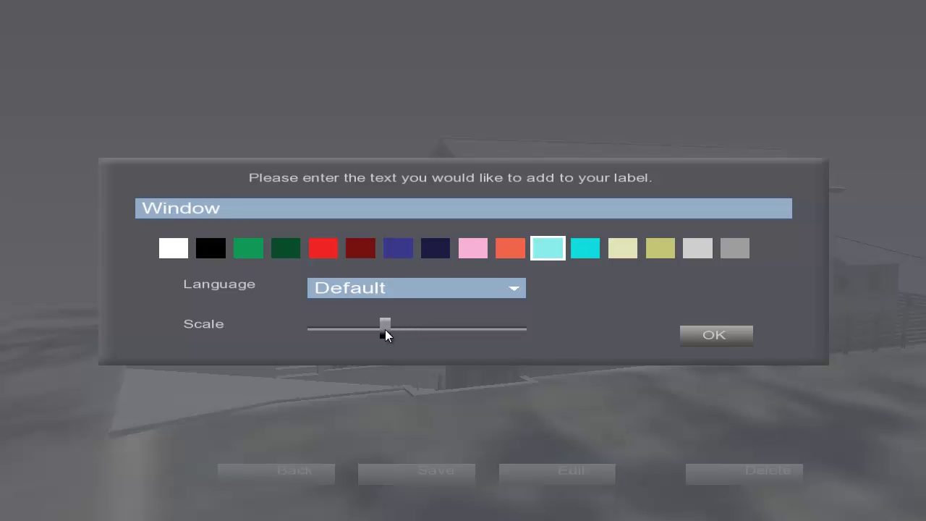
{"action": "left_click", "coordinate": [696, 337]}
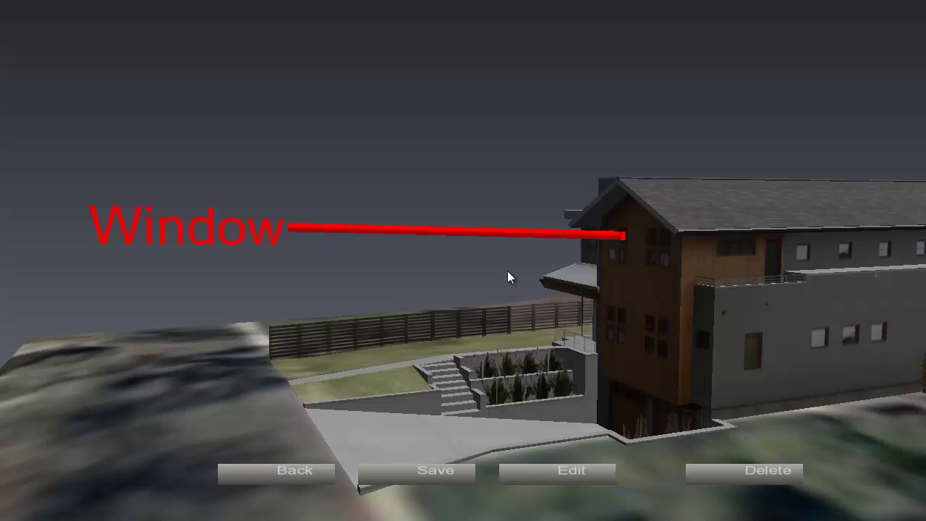
{"action": "left_click", "coordinate": [569, 472]}
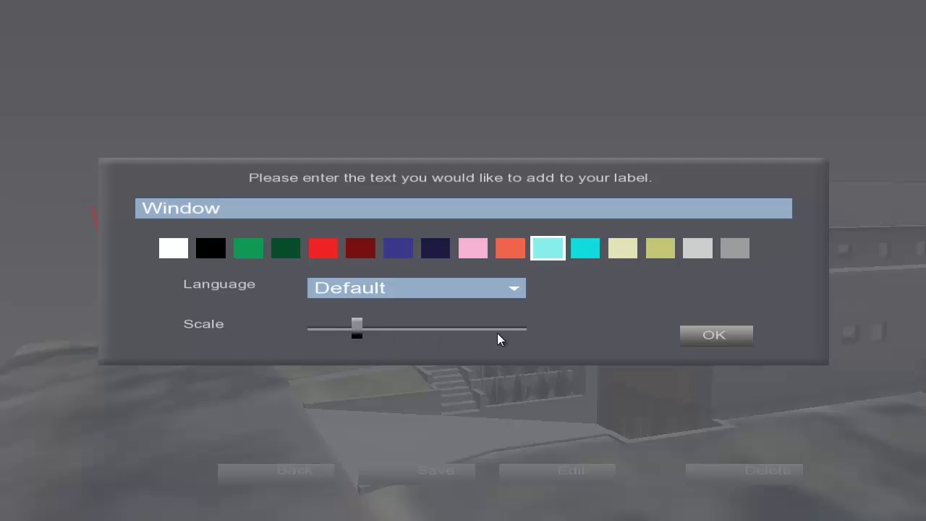
{"action": "left_click", "coordinate": [723, 335]}
{"action": "left_click_drag", "start_coordinate": [529, 316], "coordinate": [645, 329]}
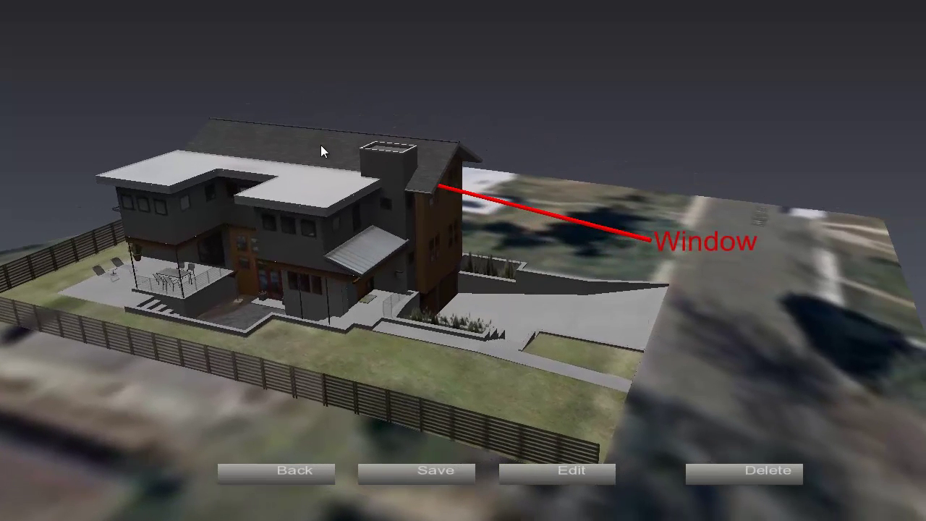
Add a smaller olive 'Roof' label on the roof, then anchor a new leader on the lawn.
{"action": "left_click_drag", "start_coordinate": [322, 147], "coordinate": [274, 131]}
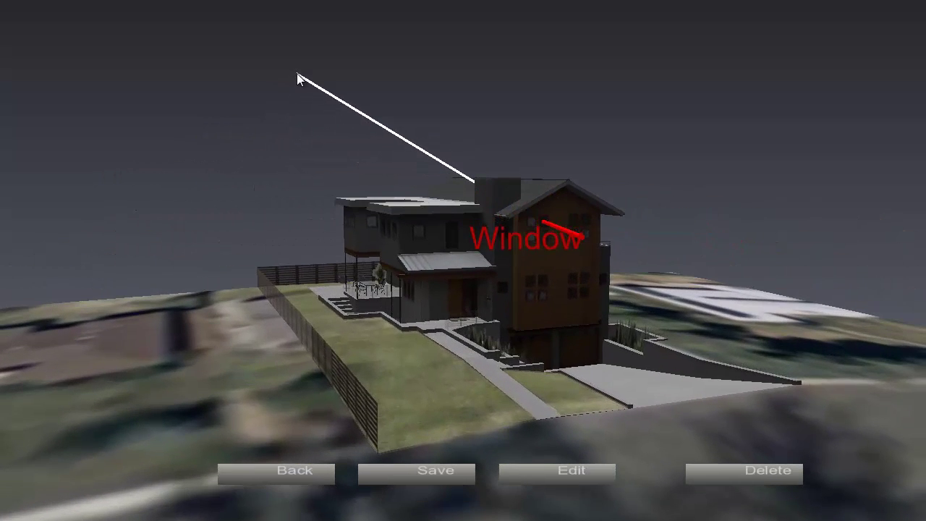
{"action": "left_click", "coordinate": [297, 74]}
{"action": "type", "text": "Roof"}
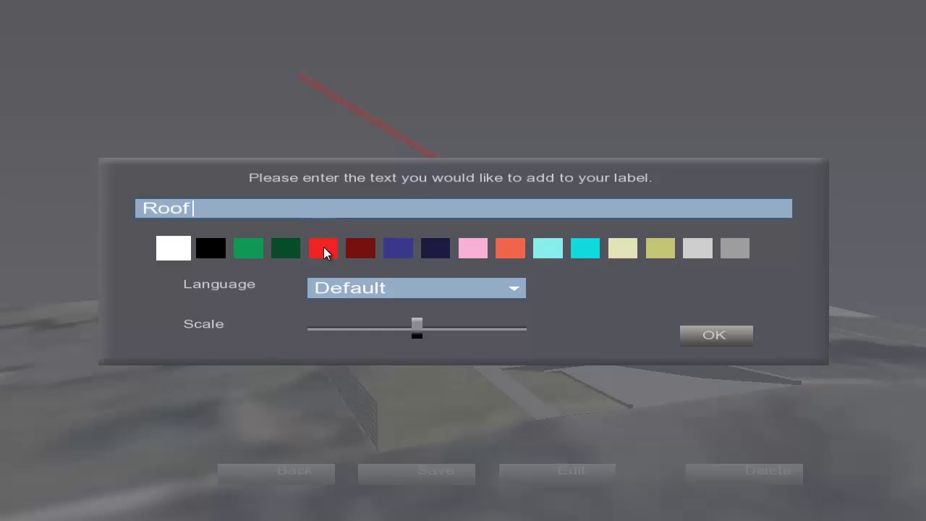
{"action": "left_click", "coordinate": [658, 249]}
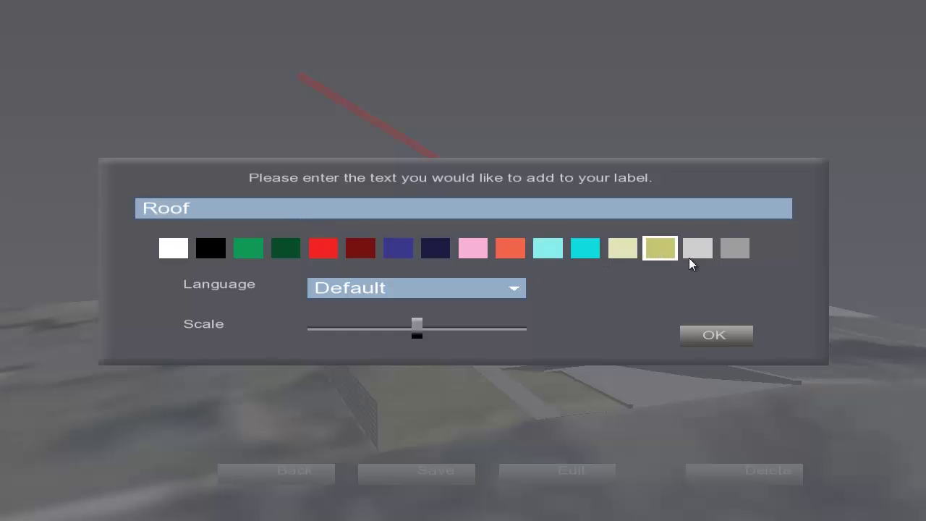
{"action": "left_click", "coordinate": [712, 333]}
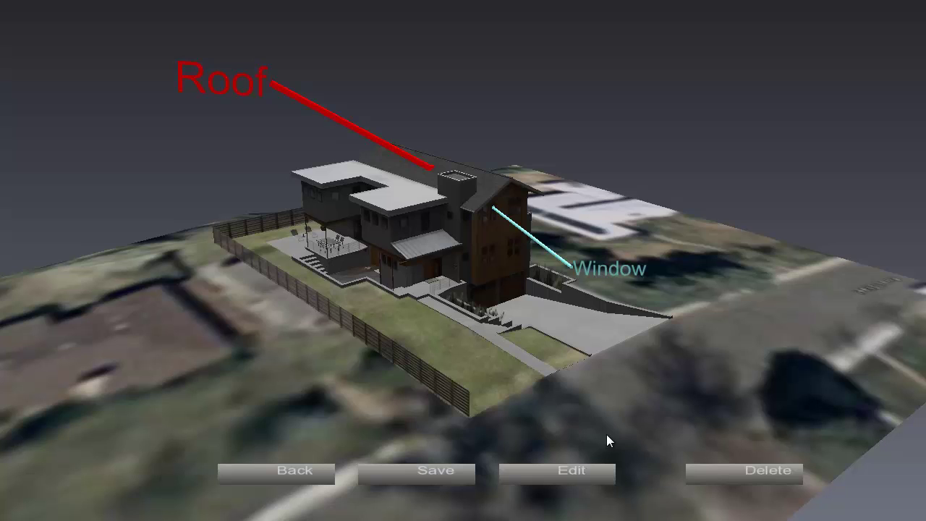
{"action": "left_click", "coordinate": [541, 478]}
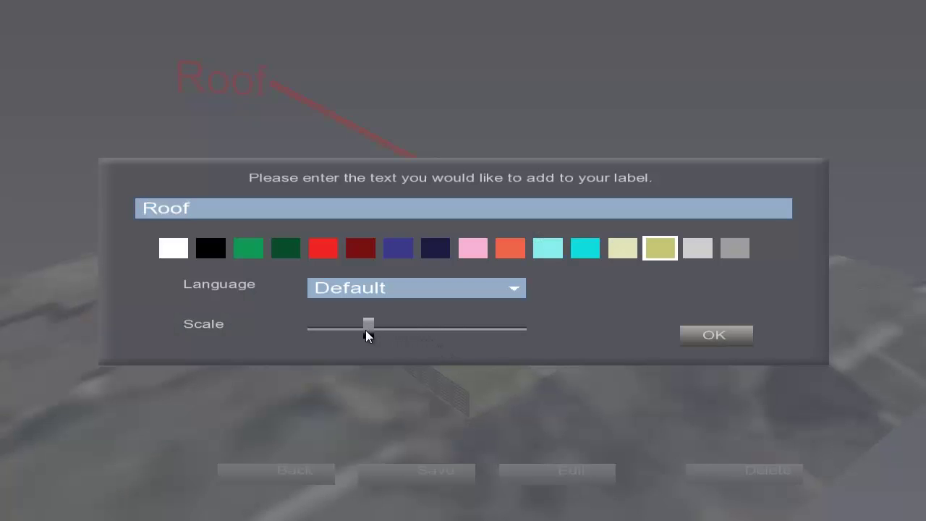
{"action": "left_click", "coordinate": [695, 335]}
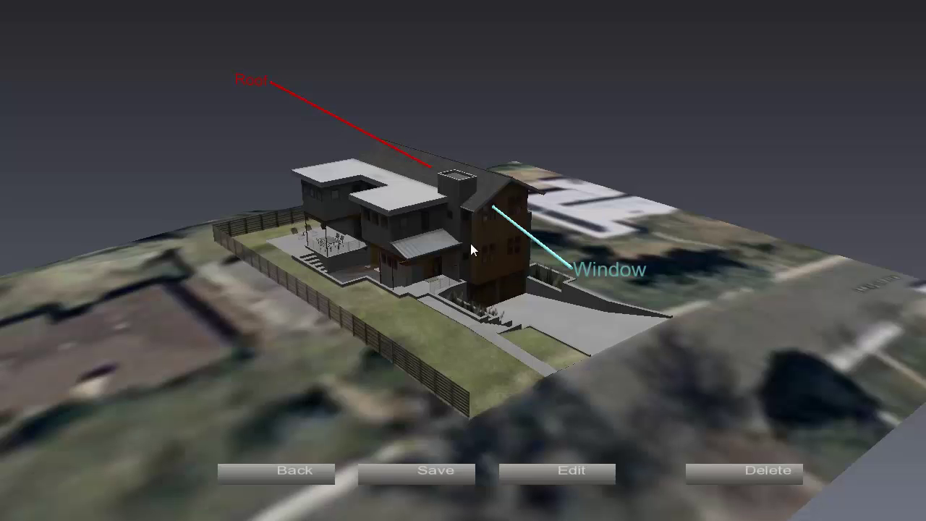
{"action": "left_click_drag", "start_coordinate": [414, 318], "coordinate": [342, 262]}
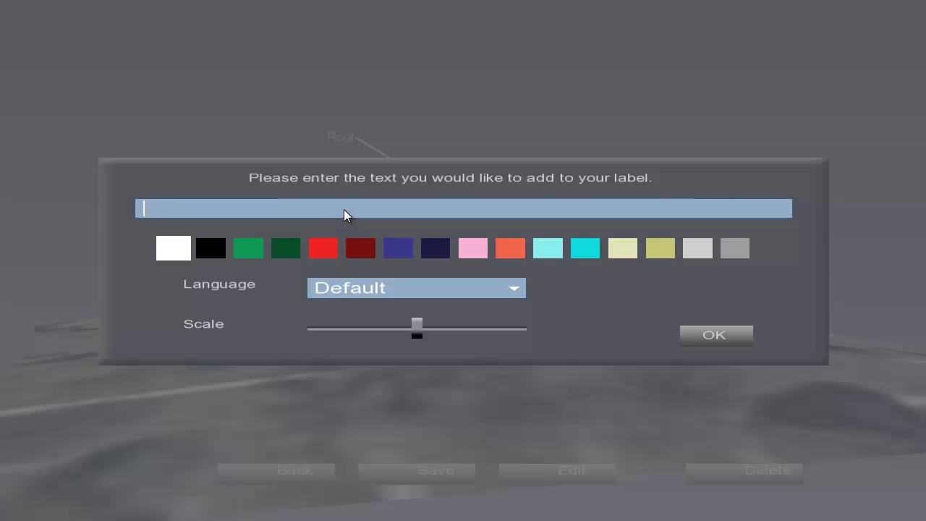
Name the lawn label 'Grass' in dark green.
{"action": "type", "text": "Grass"}
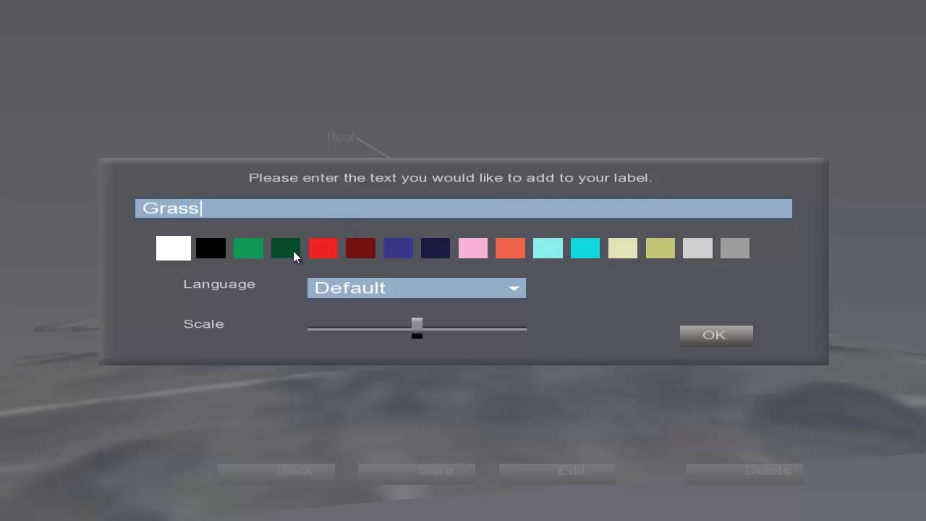
{"action": "left_click", "coordinate": [294, 250]}
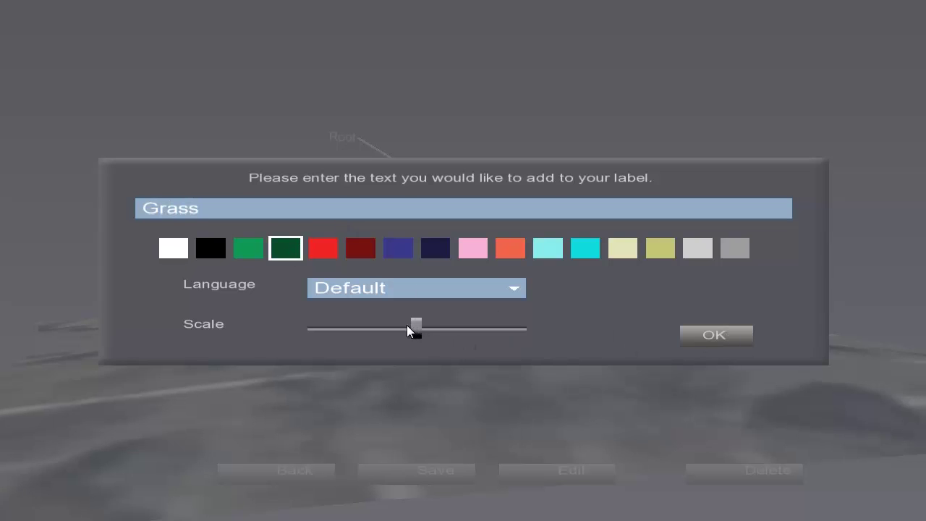
{"action": "left_click", "coordinate": [712, 343]}
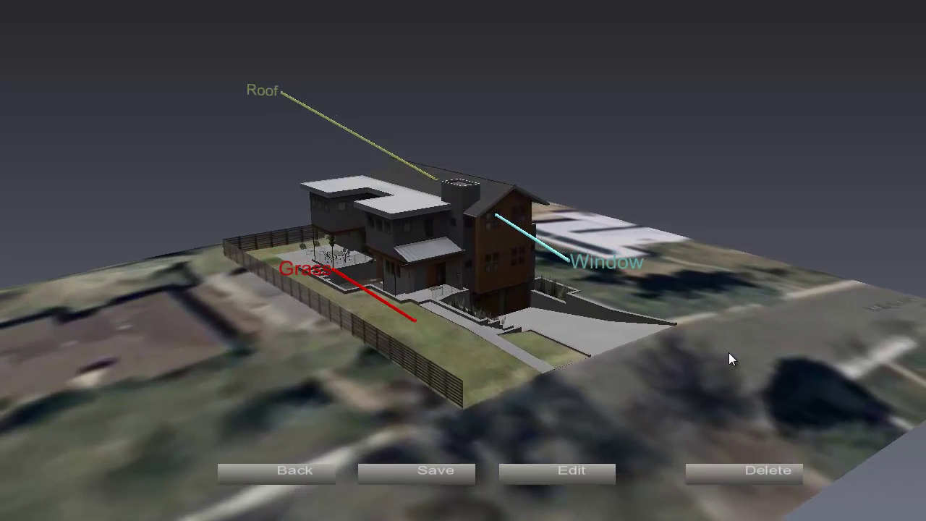
Delete the Grass label and save the remaining Roof and Window labels.
{"action": "left_click_drag", "start_coordinate": [729, 353], "coordinate": [704, 365]}
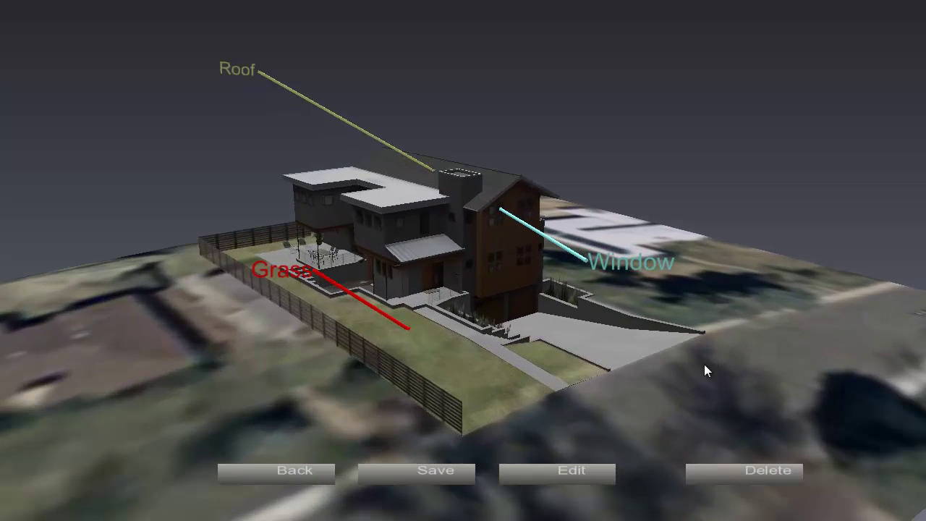
{"action": "left_click", "coordinate": [748, 472]}
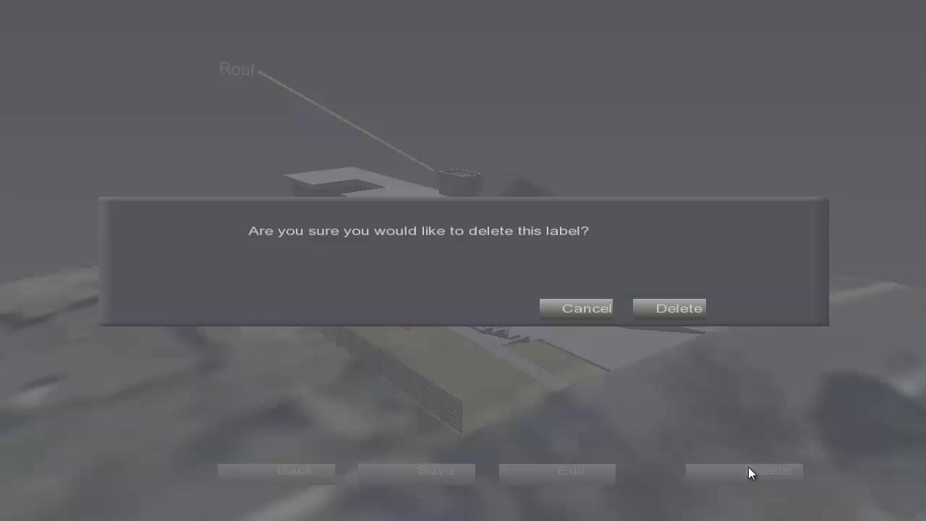
{"action": "left_click", "coordinate": [669, 310]}
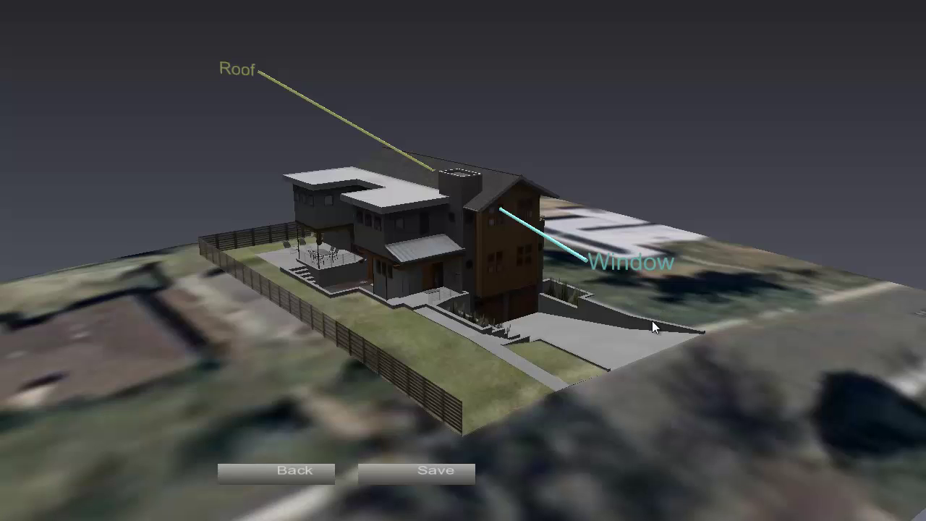
{"action": "left_click", "coordinate": [440, 472]}
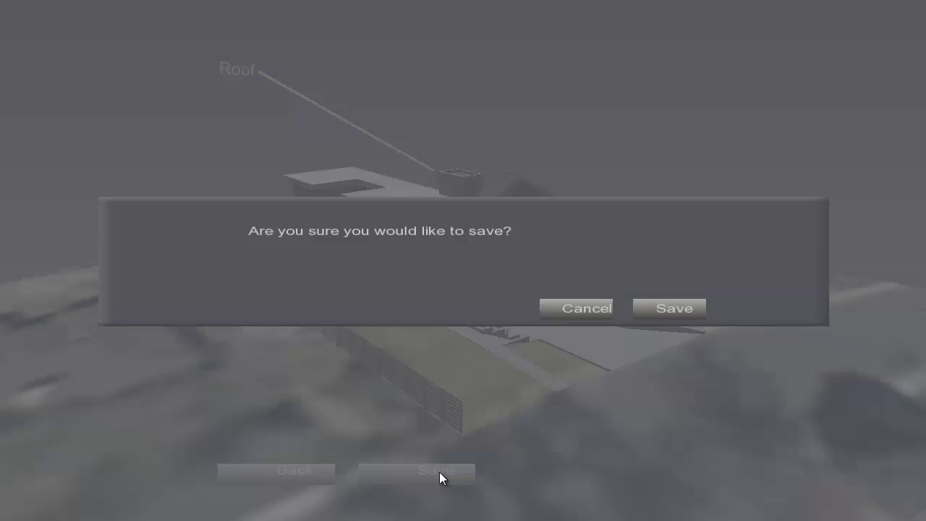
{"action": "left_click", "coordinate": [669, 309]}
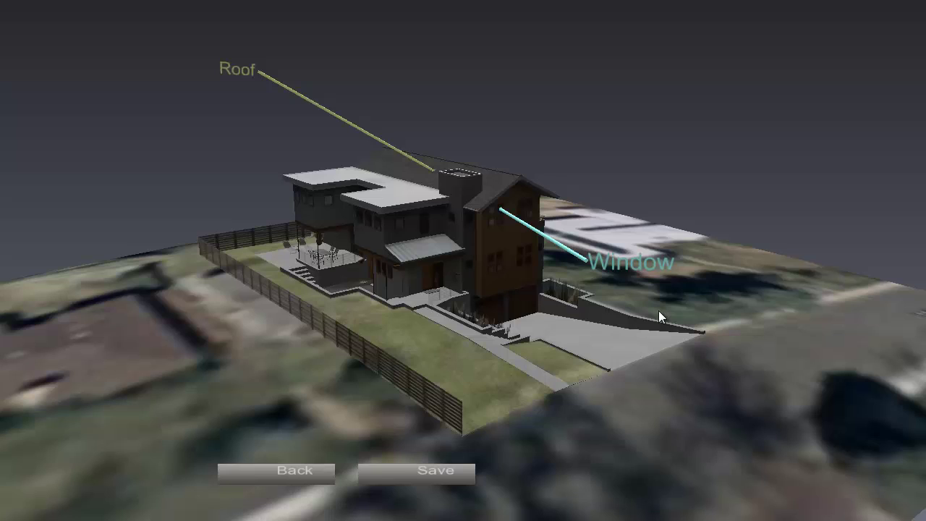
Exit the house scene back to the Labels list.
{"action": "left_click", "coordinate": [302, 471]}
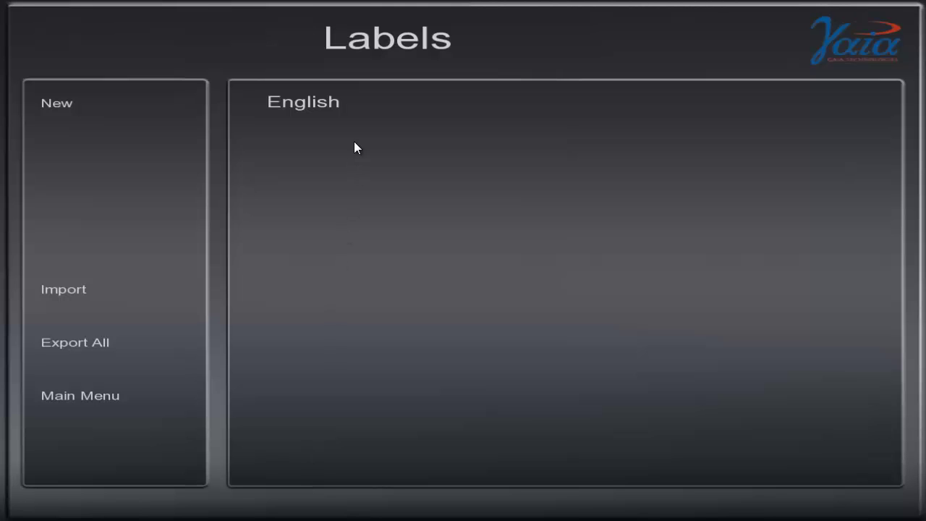
Duplicate the English label set as 'Espanol' and load it on the house.
{"action": "left_click", "coordinate": [339, 100]}
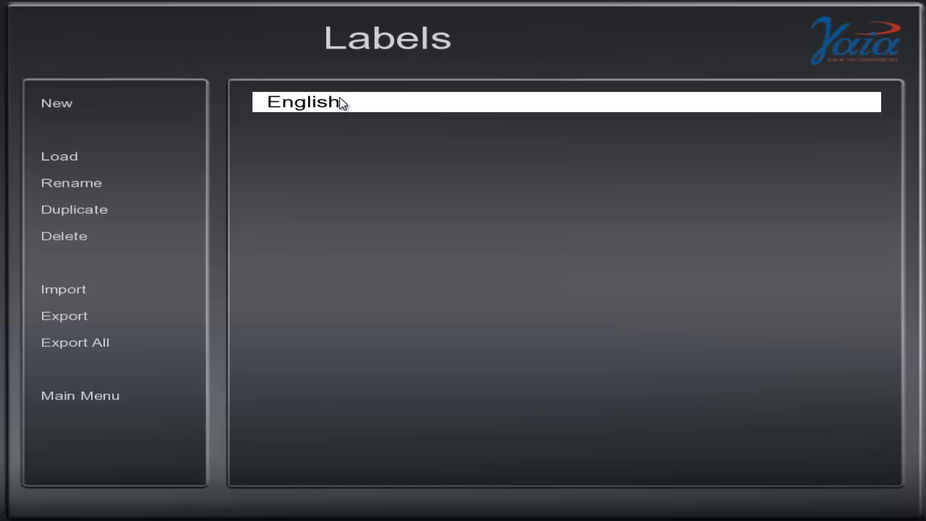
{"action": "left_click", "coordinate": [90, 208]}
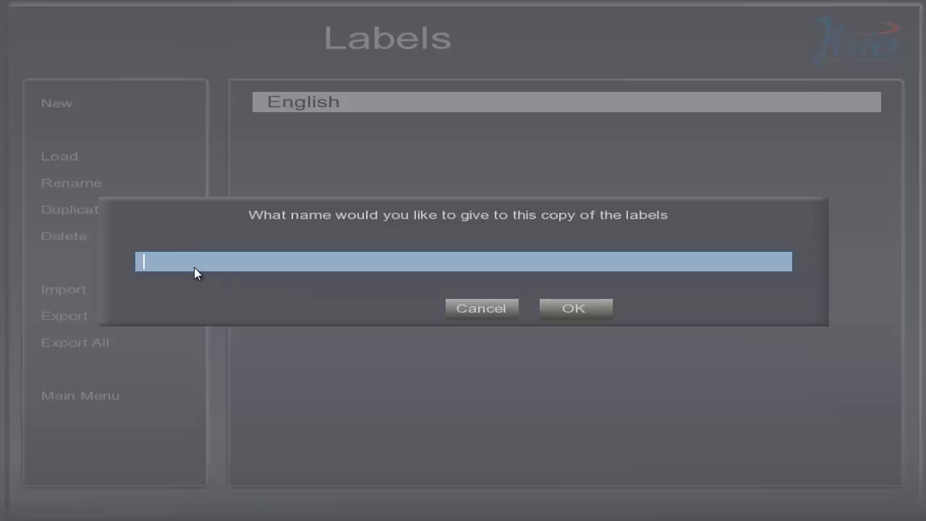
{"action": "type", "text": "Espanol"}
{"action": "left_click", "coordinate": [561, 310]}
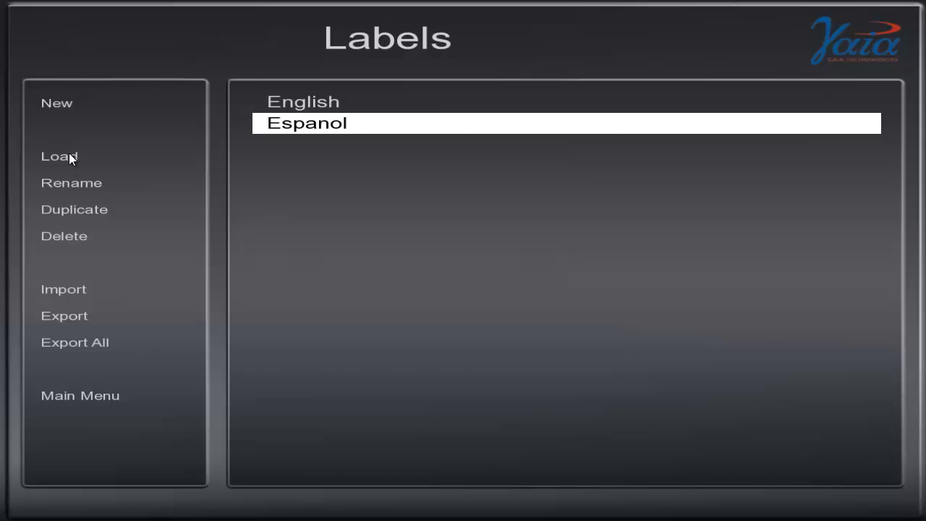
{"action": "left_click", "coordinate": [70, 155]}
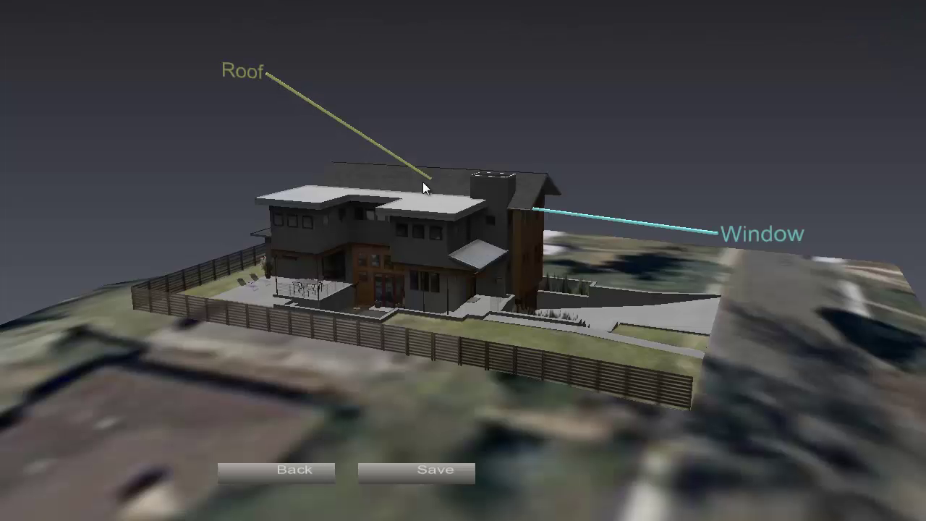
Change the Roof label's text to 'el techo'.
{"action": "left_click", "coordinate": [248, 74]}
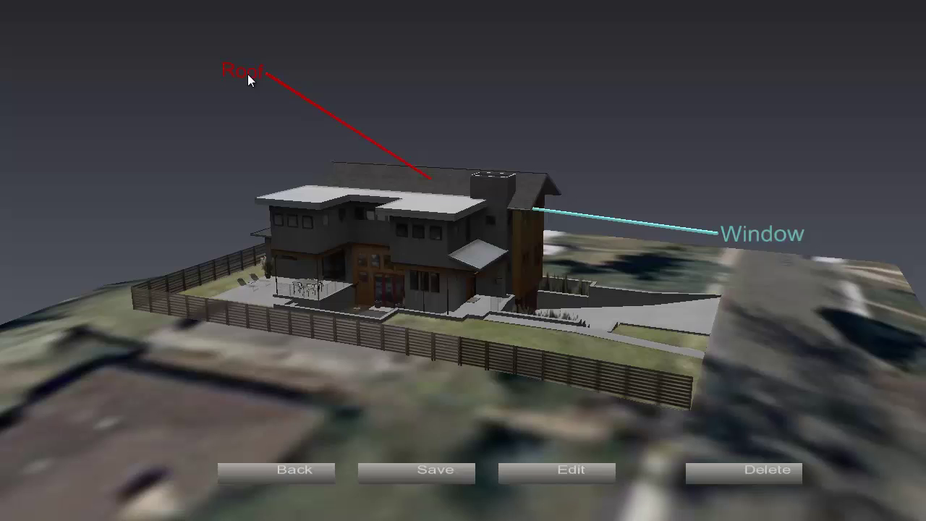
{"action": "left_click", "coordinate": [545, 469]}
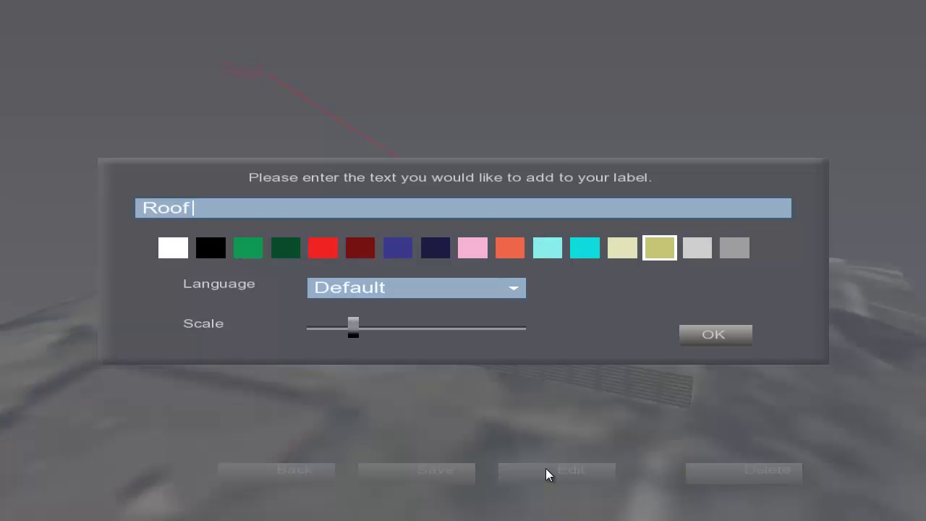
{"action": "key", "text": "BackSpace"}
{"action": "key", "text": "BackSpace"}
{"action": "key", "text": "BackSpace"}
{"action": "key", "text": "BackSpace"}
{"action": "type", "text": "el techo"}
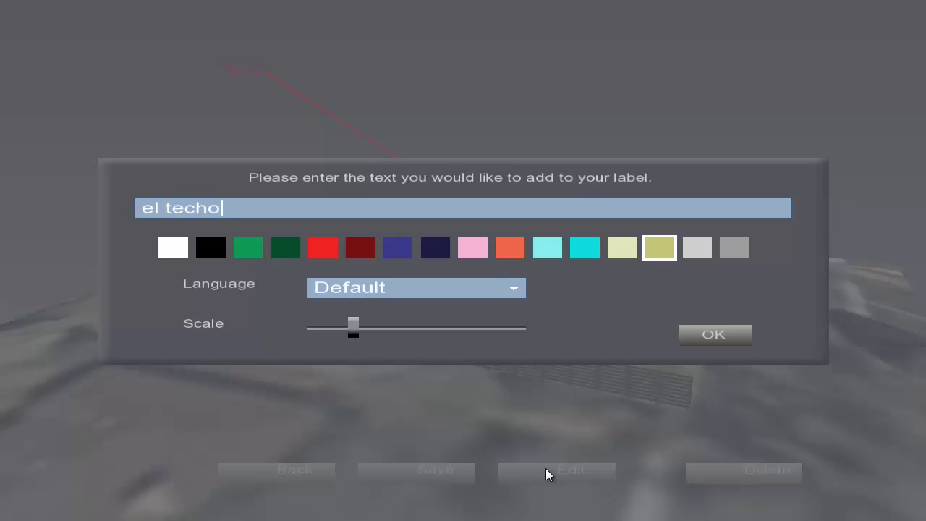
{"action": "left_click", "coordinate": [715, 336]}
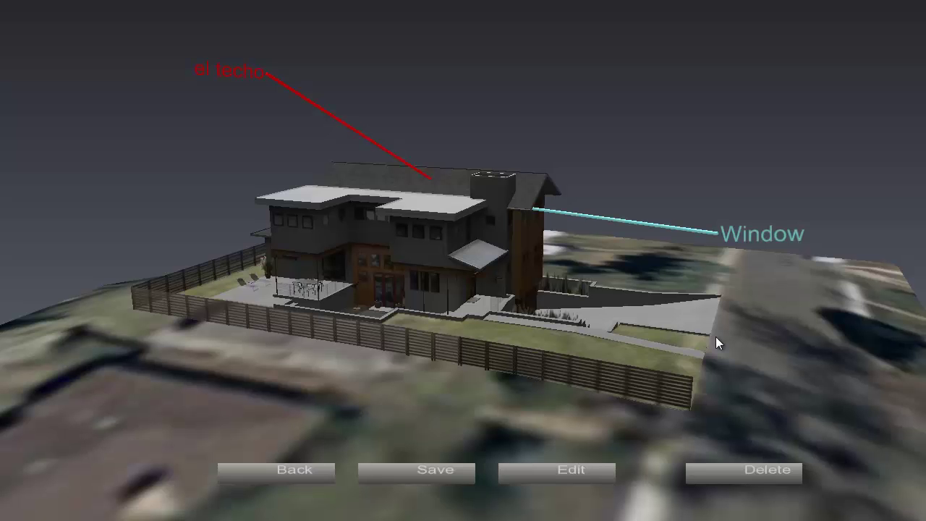
Change the Window label's text to 'la ventana' and save the Espanol labels.
{"action": "left_click", "coordinate": [733, 231]}
{"action": "left_click", "coordinate": [547, 473]}
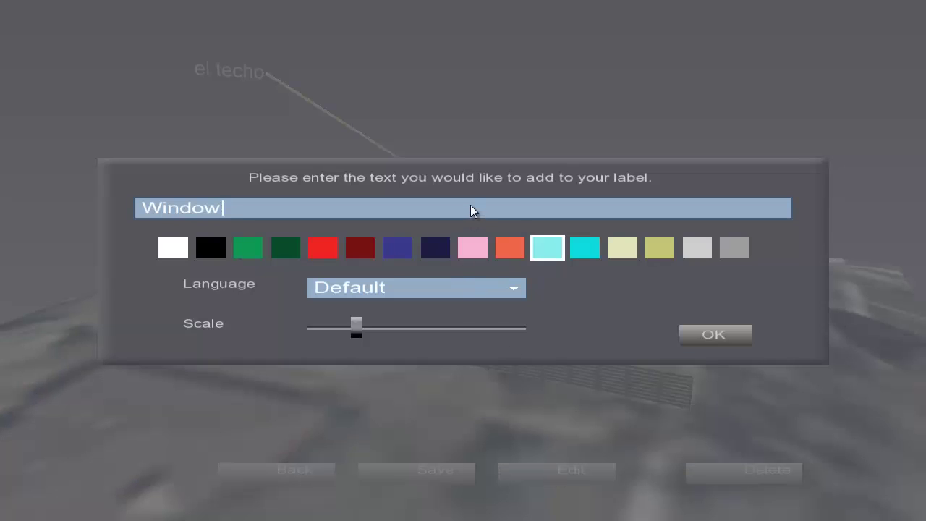
{"action": "key", "text": "BackSpace"}
{"action": "key", "text": "BackSpace"}
{"action": "key", "text": "BackSpace"}
{"action": "key", "text": "BackSpace"}
{"action": "key", "text": "BackSpace"}
{"action": "key", "text": "BackSpace"}
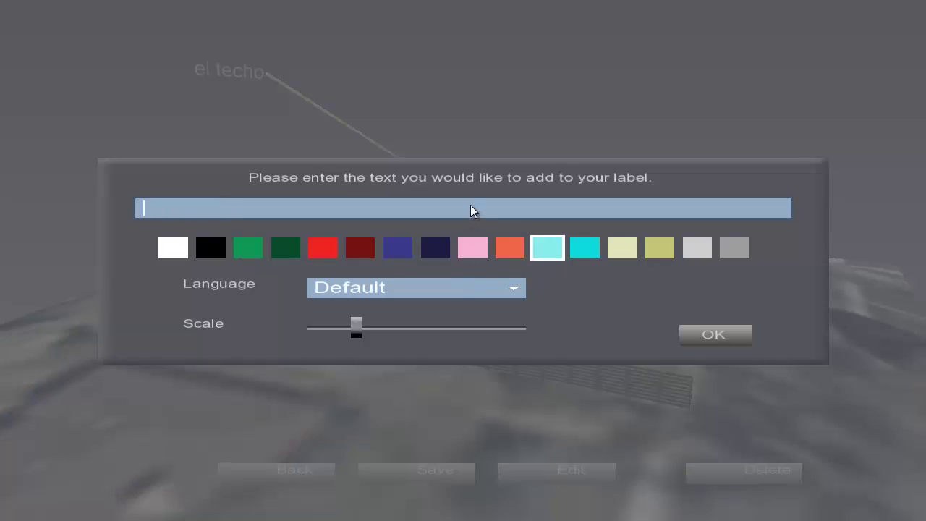
{"action": "type", "text": "la ventana"}
{"action": "left_click", "coordinate": [703, 333]}
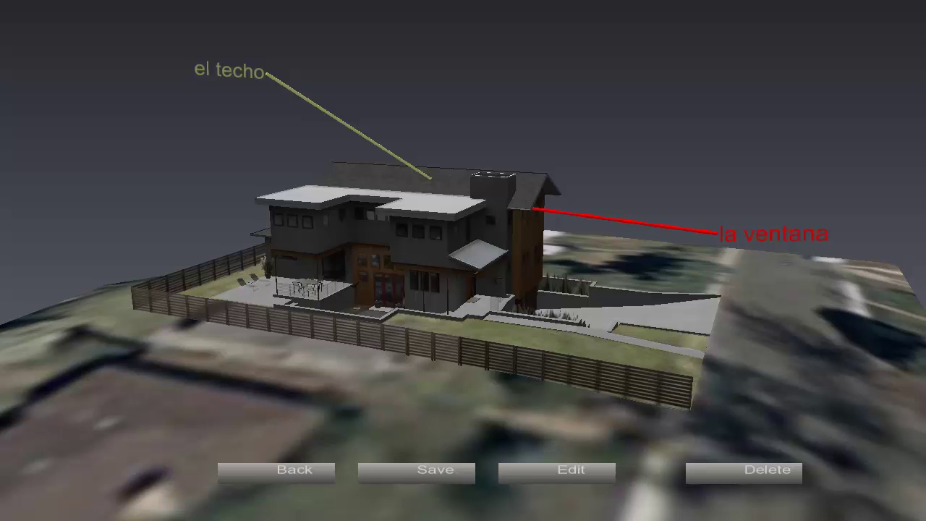
{"action": "left_click", "coordinate": [443, 470]}
{"action": "left_click", "coordinate": [657, 307]}
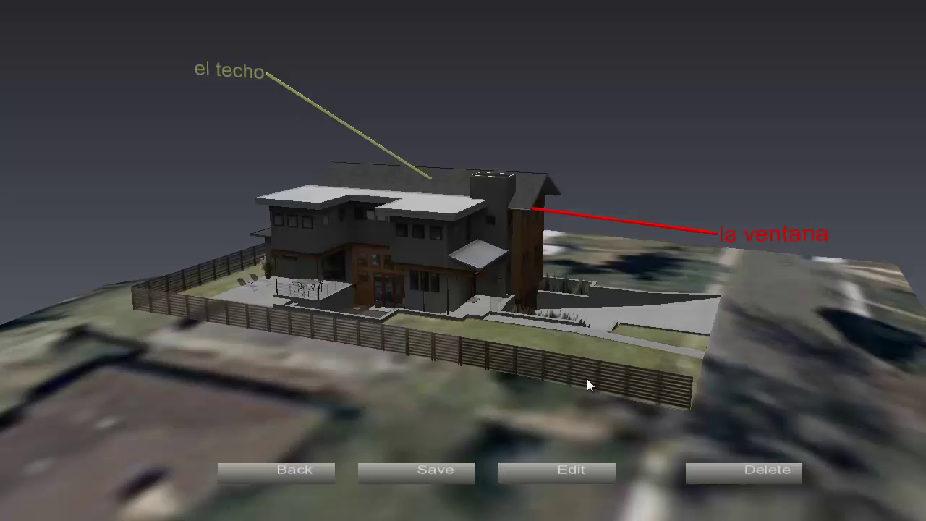